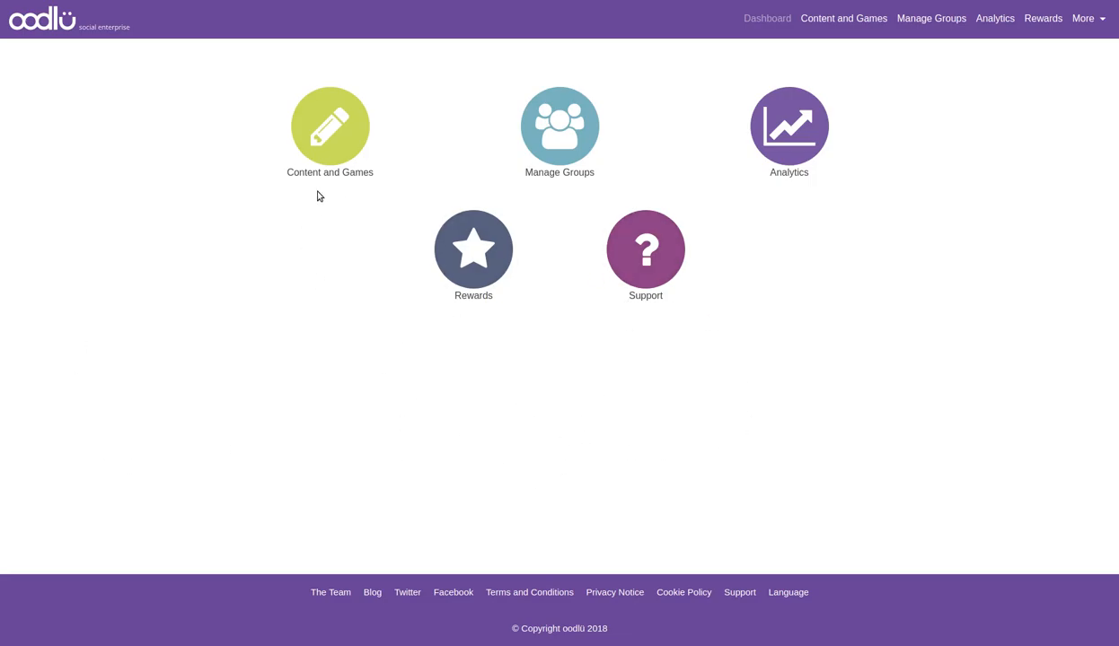
- Create a new question collection named "Cities of the world" in Content and Games
left_click(334, 133)
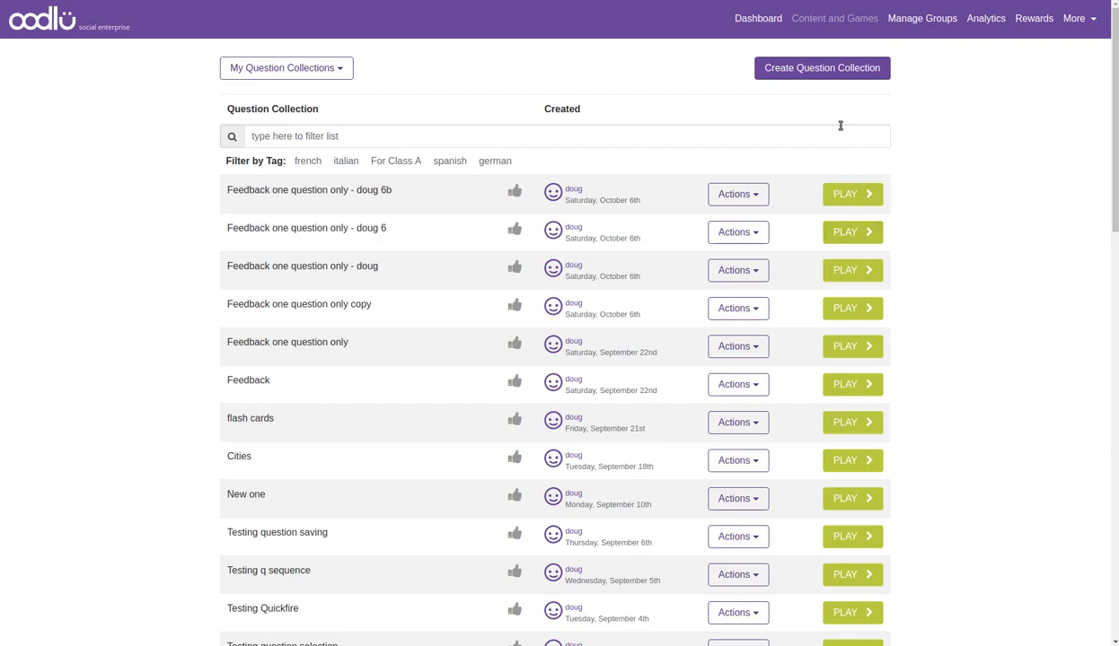
left_click(814, 76)
left_click(540, 107)
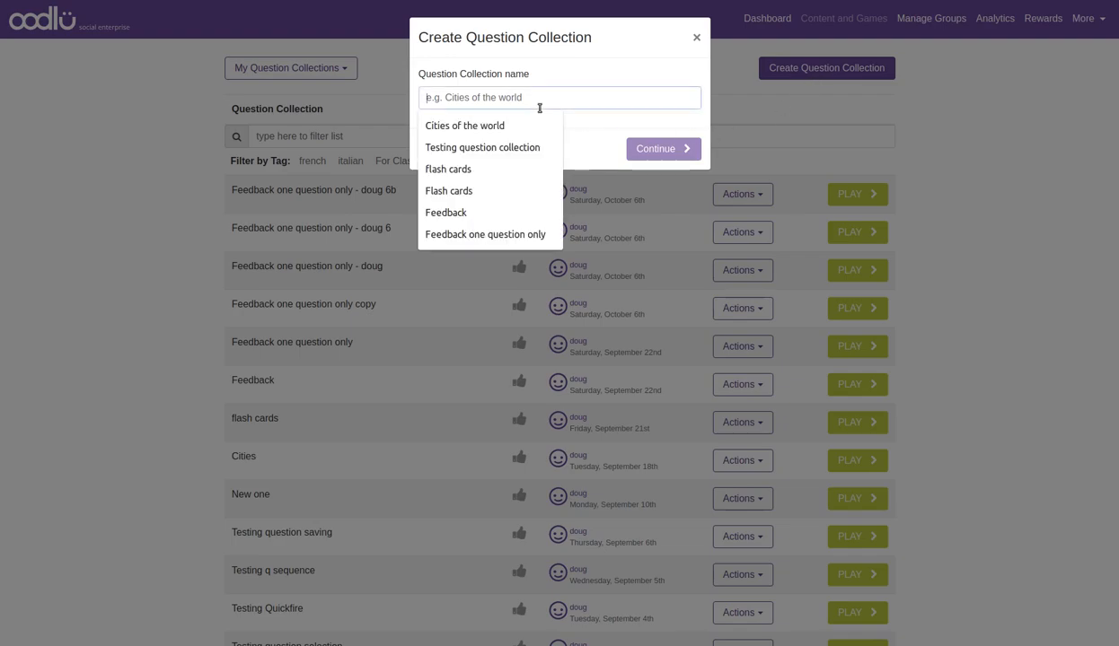
type("Ci")
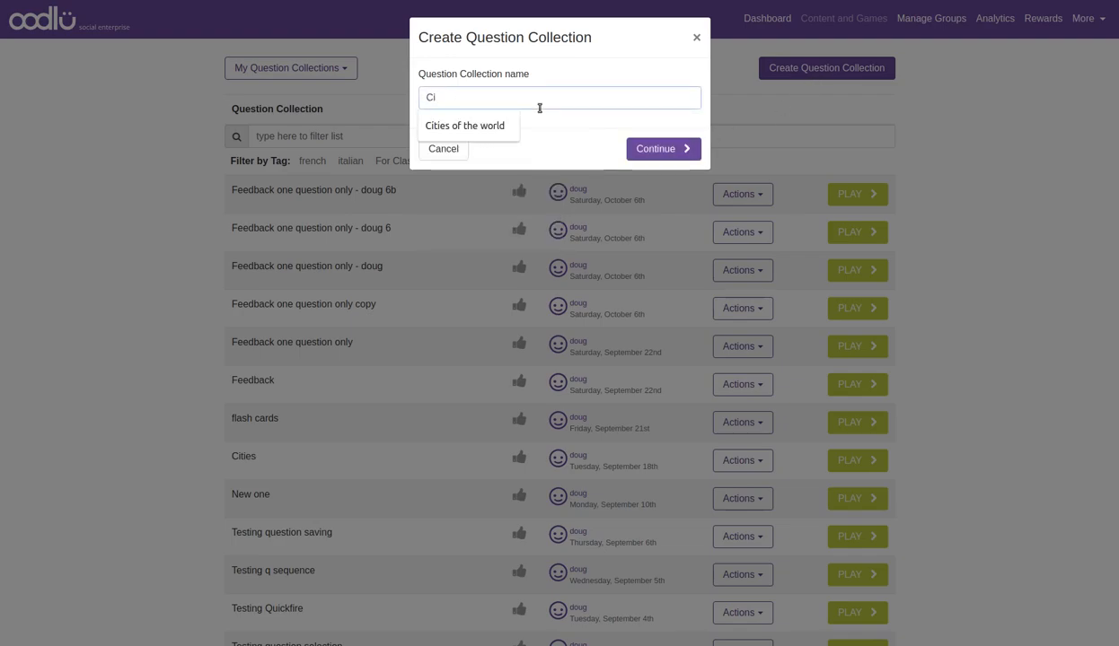
left_click(511, 125)
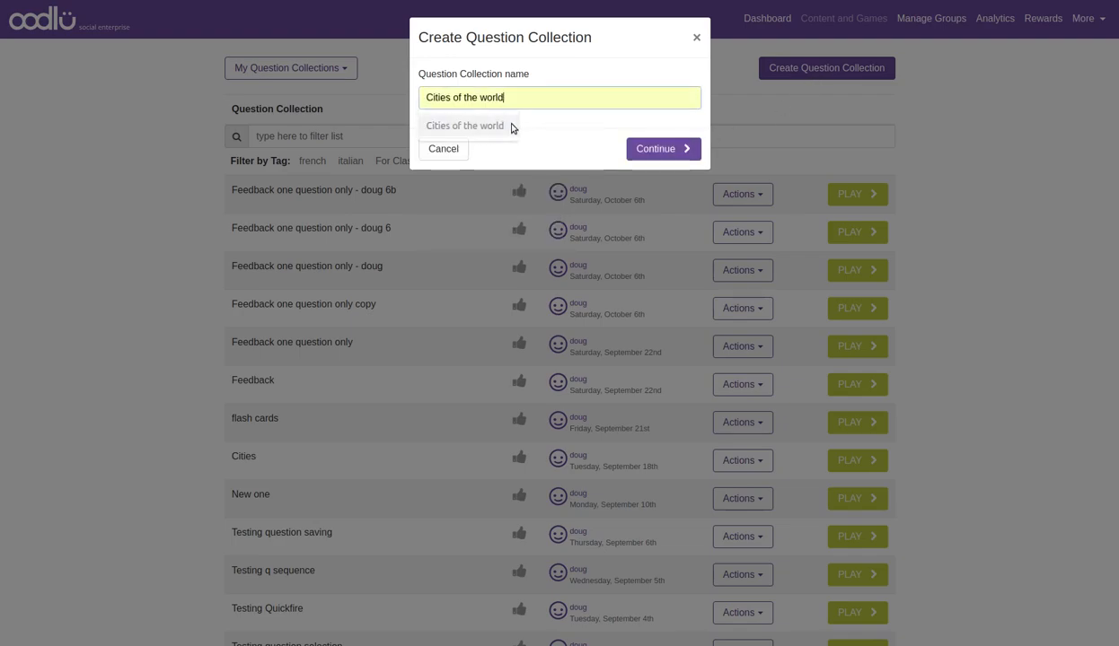
left_click(662, 150)
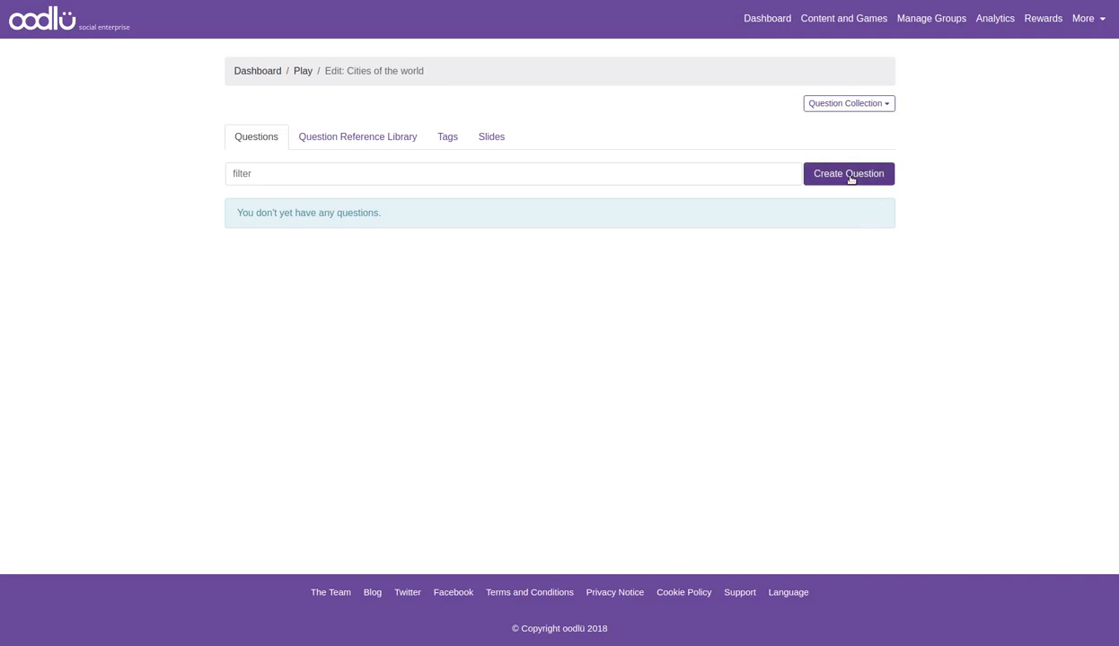
- Examine the options for setting the question collection to a group as formative or summative, and close them without saving
left_click(888, 105)
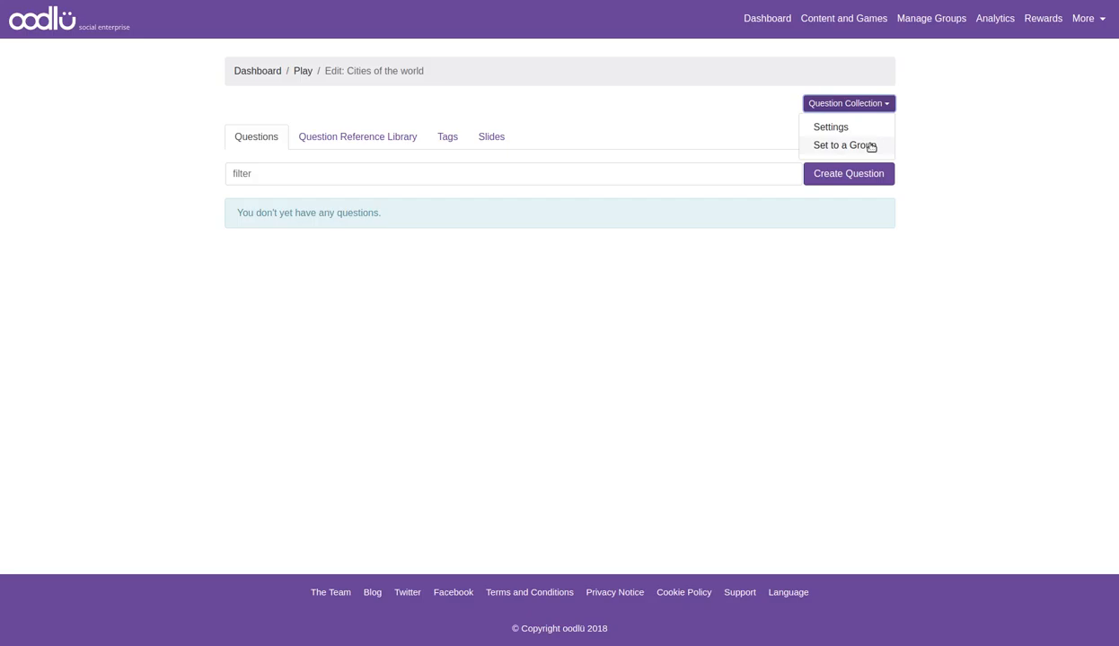
left_click(871, 147)
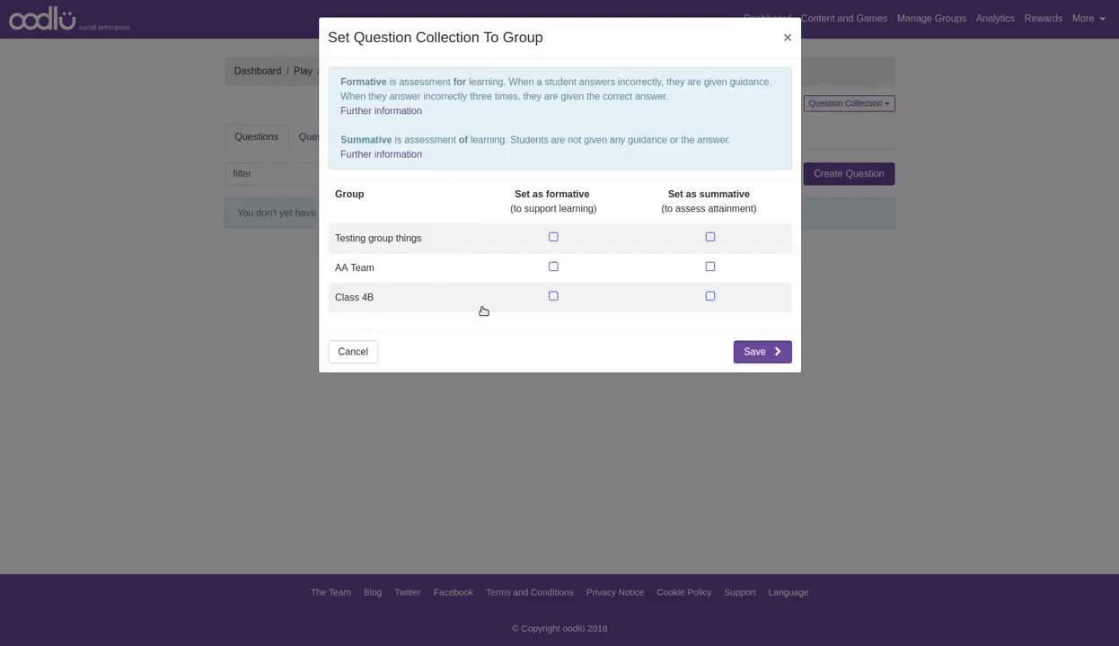
left_click(785, 38)
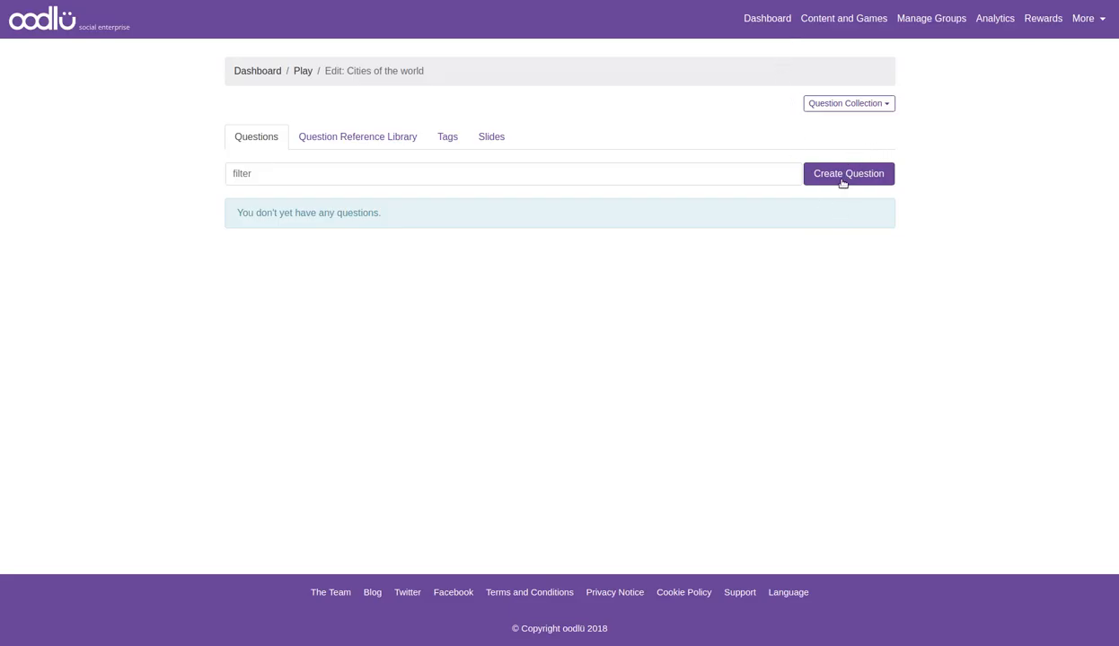
- Review the collection's question reference library, tags and slide collections, including the slides of the last-listed collection, and return to its questions
left_click(360, 139)
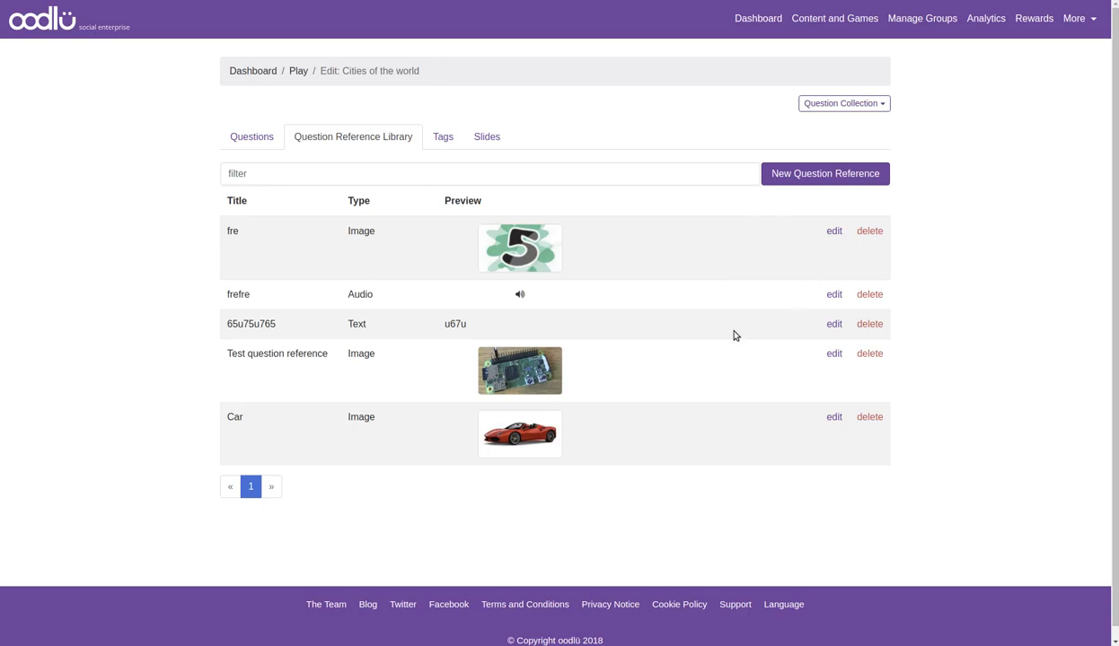
left_click(441, 142)
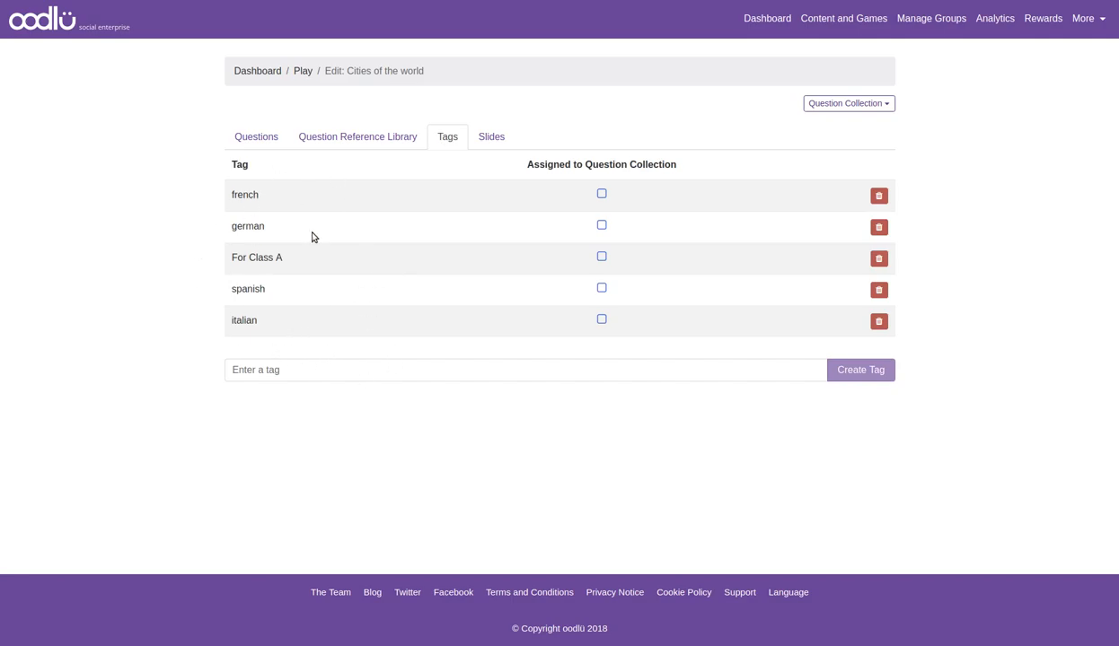
left_click(489, 141)
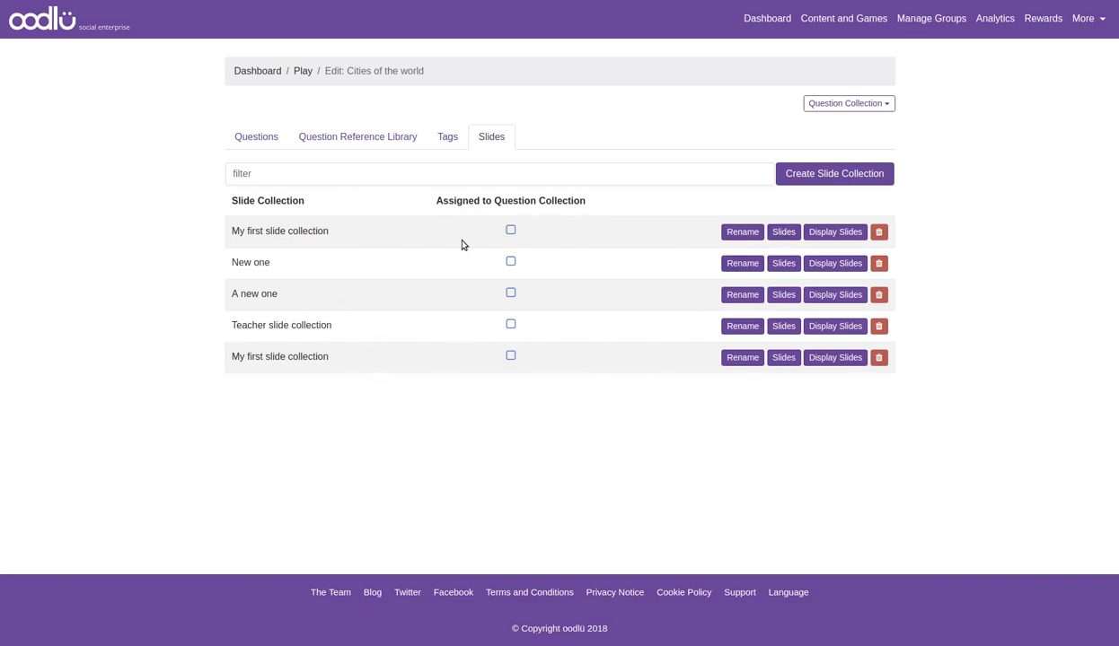
left_click(782, 357)
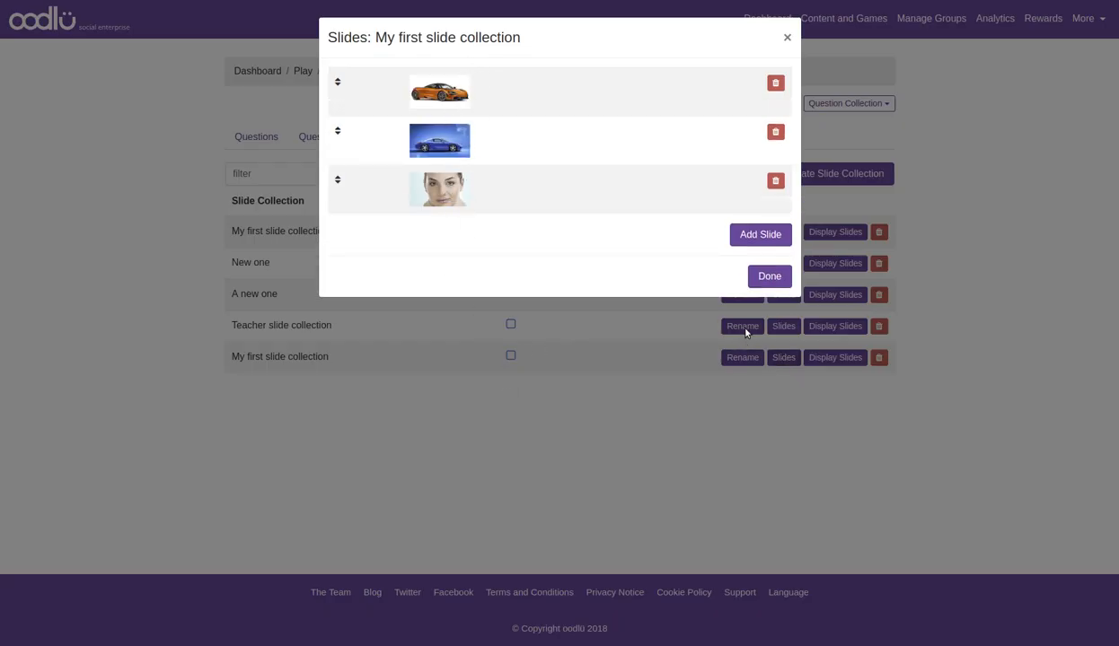
left_click(769, 278)
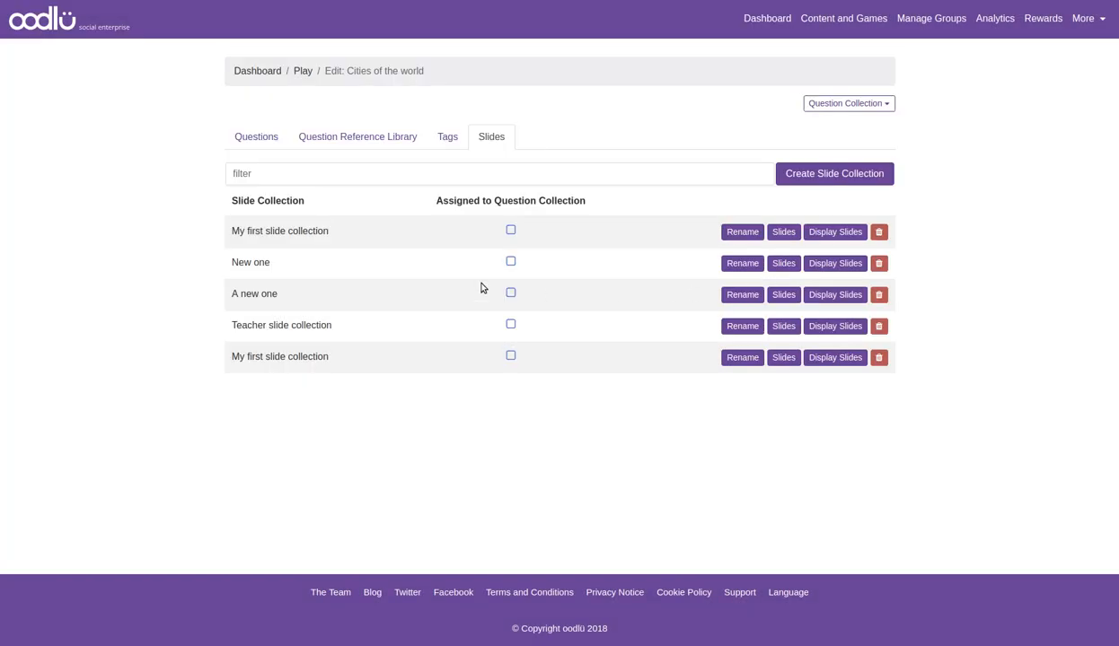
left_click(269, 141)
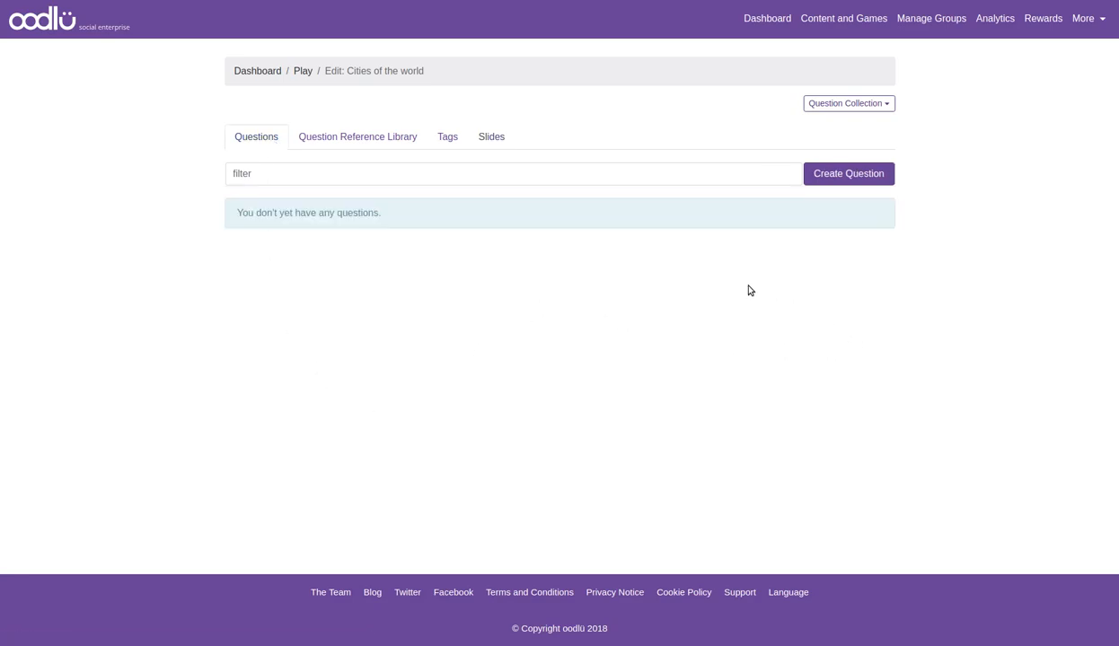
- Start a True / False question with the statement "Cats are fluffy", keeping the statement marked as True
left_click(829, 175)
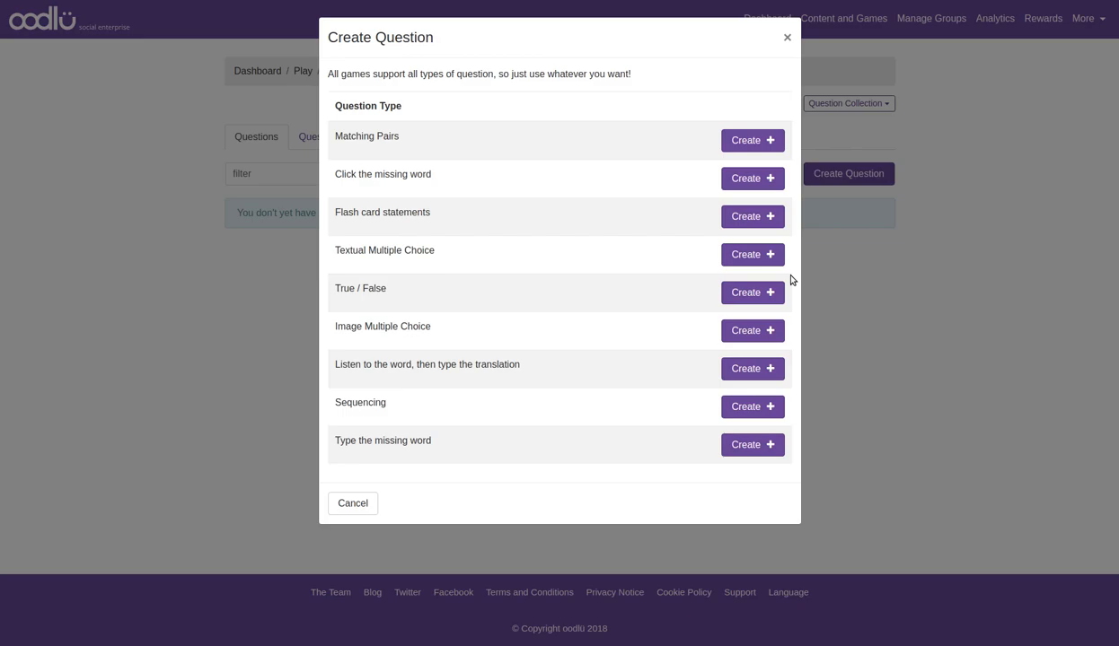
left_click(758, 252)
left_click(739, 299)
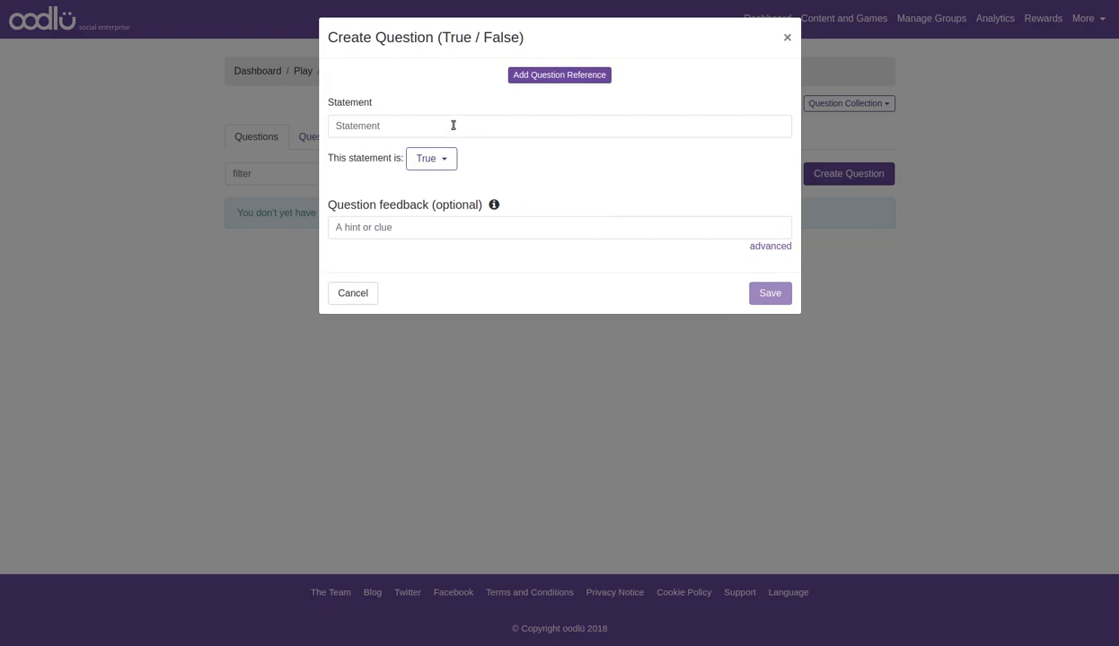
left_click(393, 126)
type("Cat")
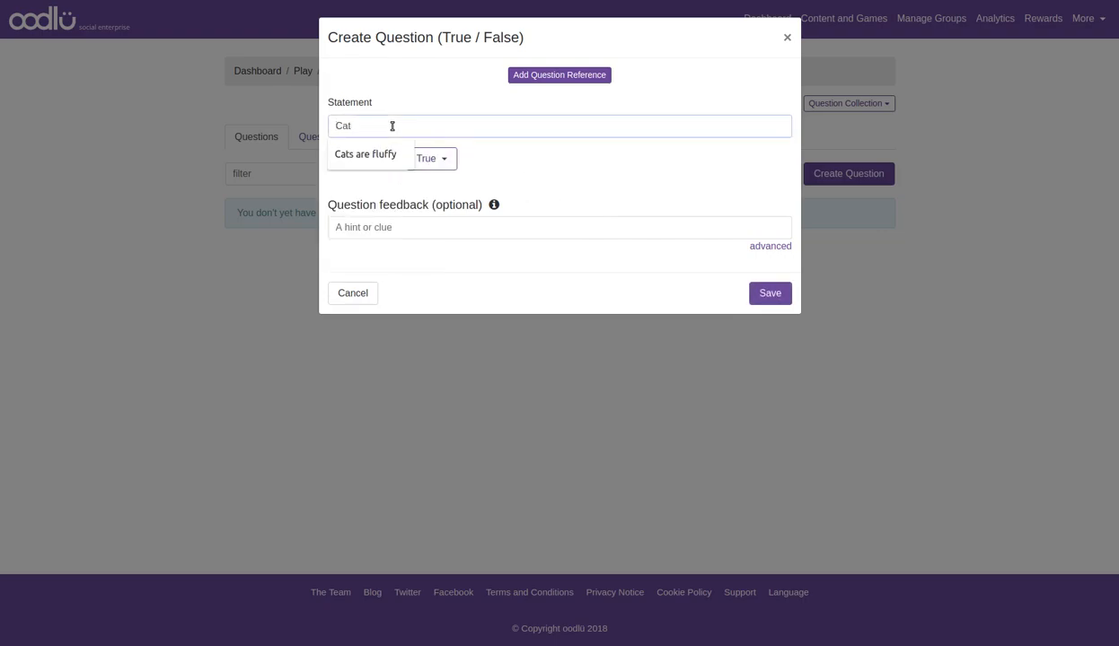
left_click(371, 153)
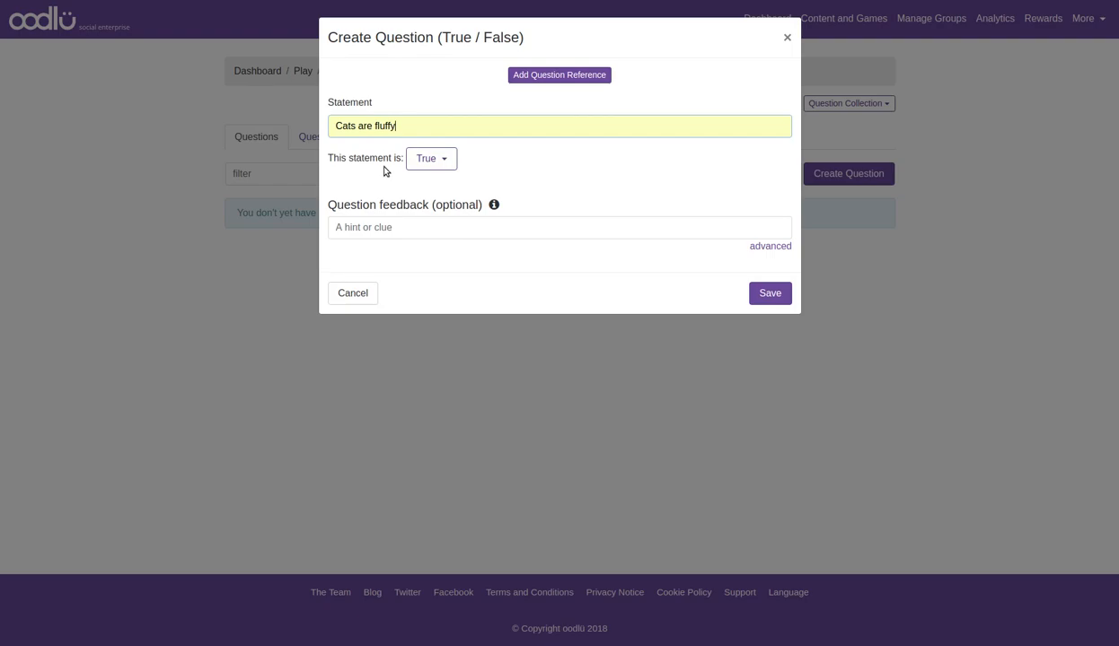
left_click(445, 167)
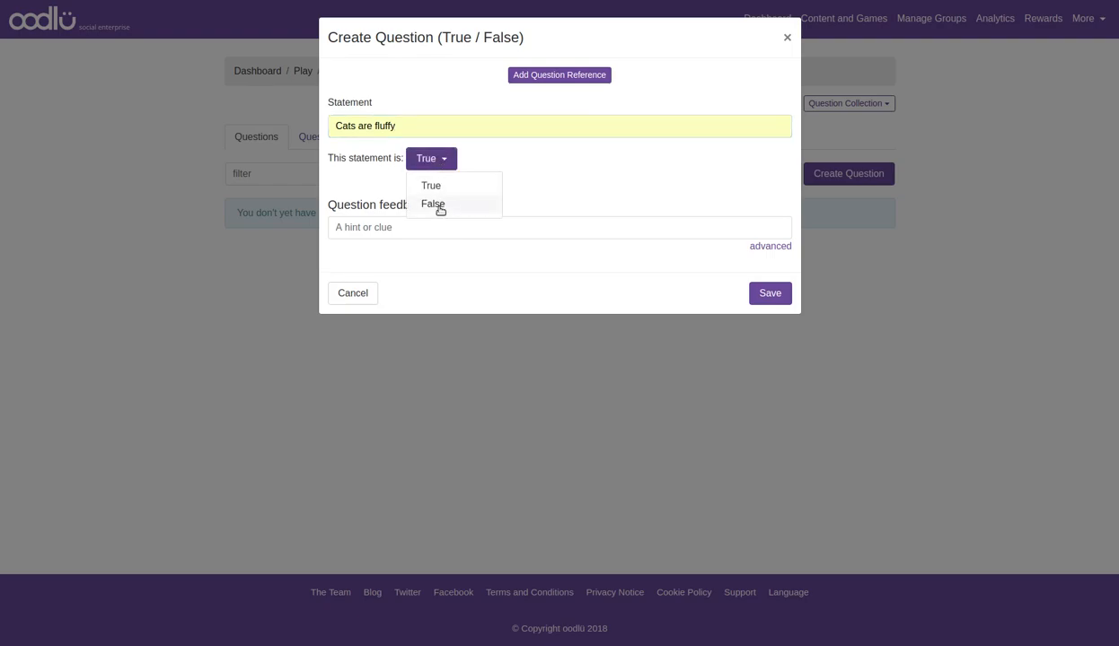
left_click(593, 172)
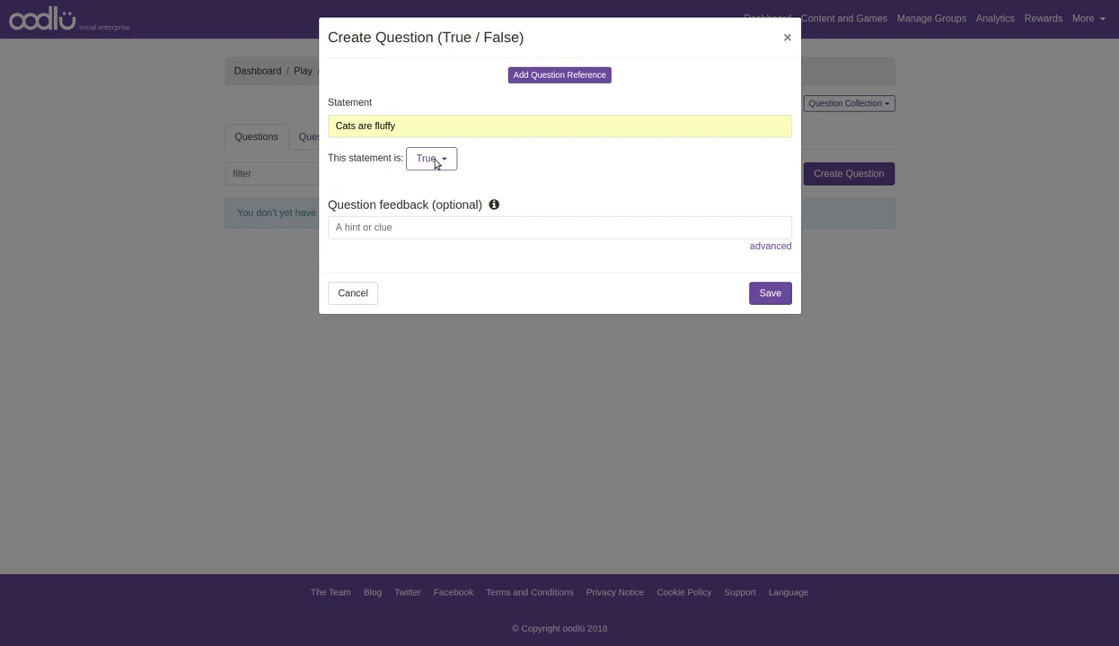
- Add the question feedback "Do cats have soft fur?", check the feedback explanation, and save the question
left_click(436, 228)
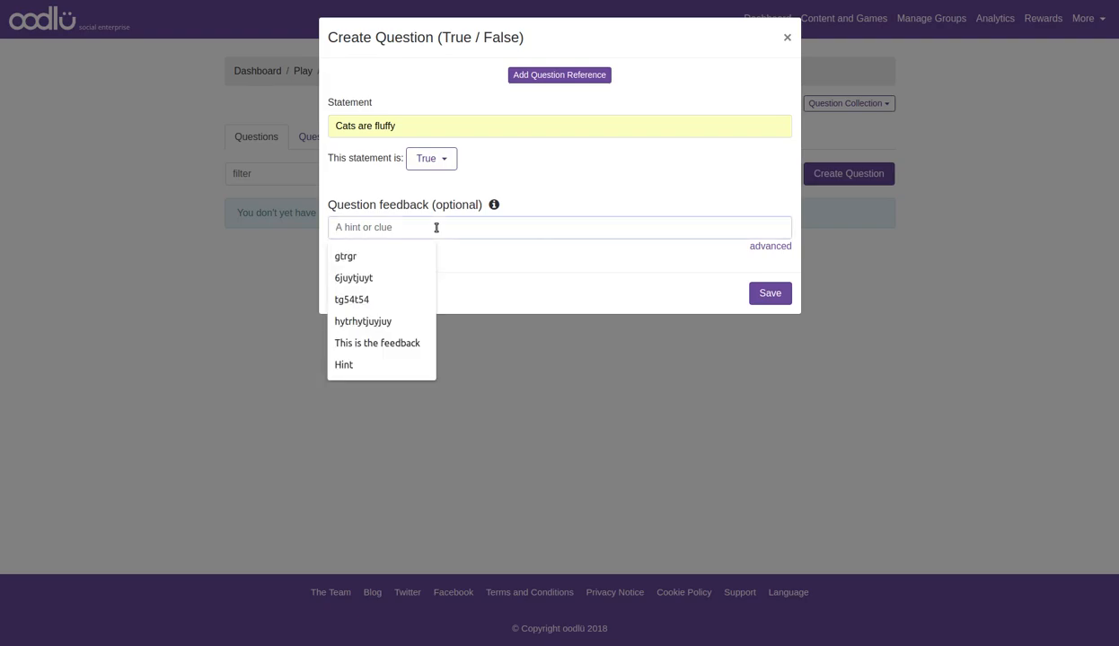
type("Do cats have soft fur")
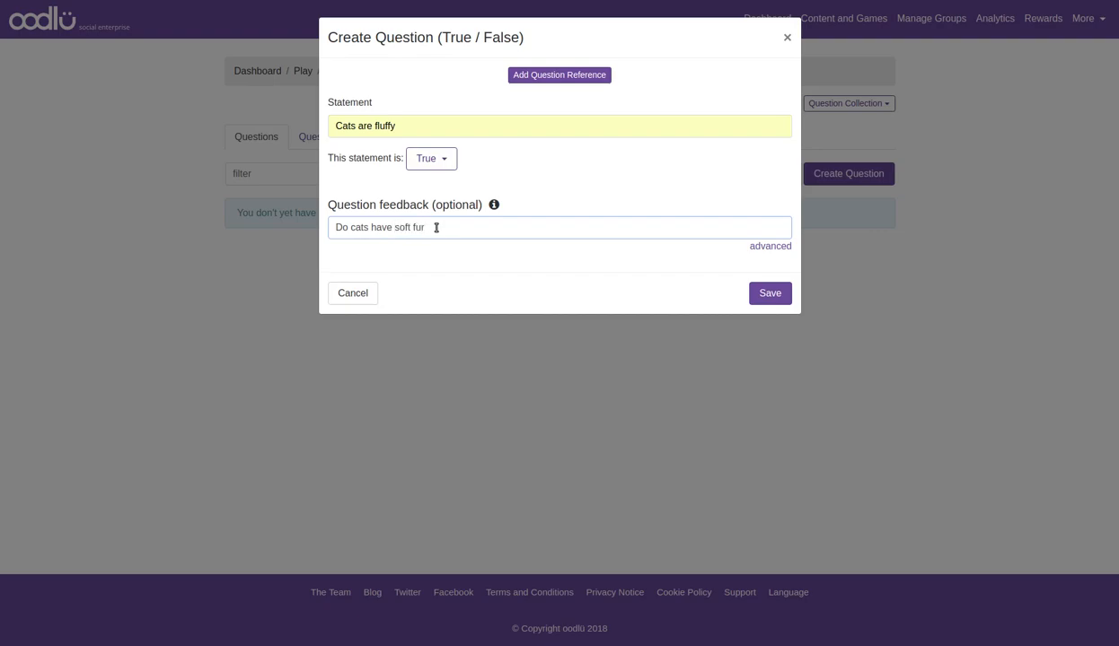
type("?")
left_click(494, 204)
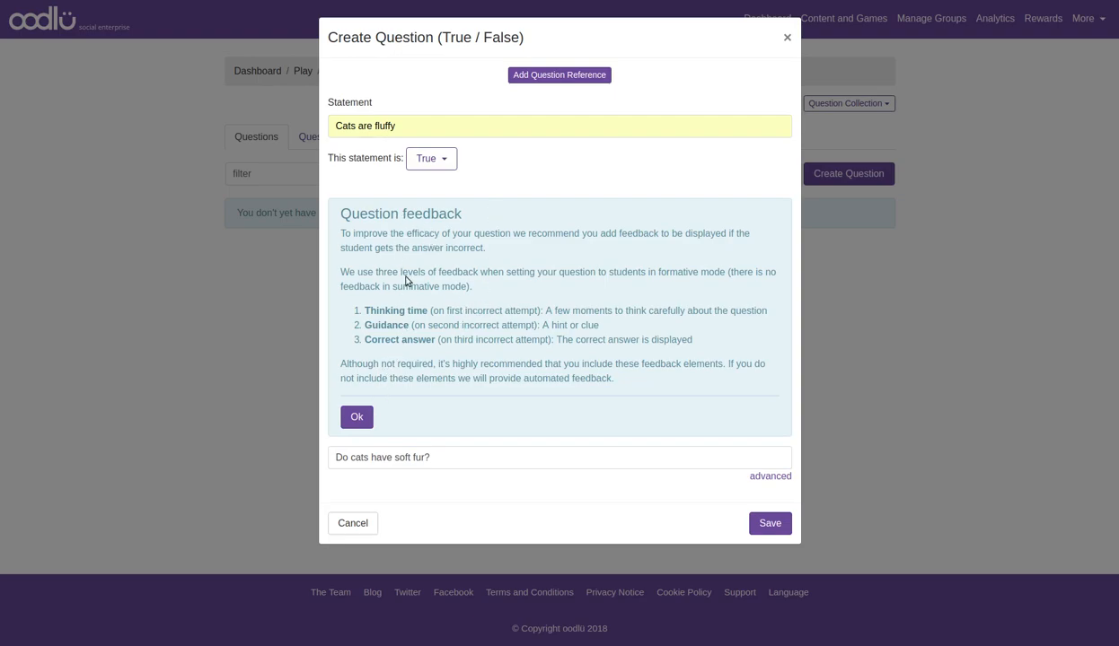
left_click(357, 414)
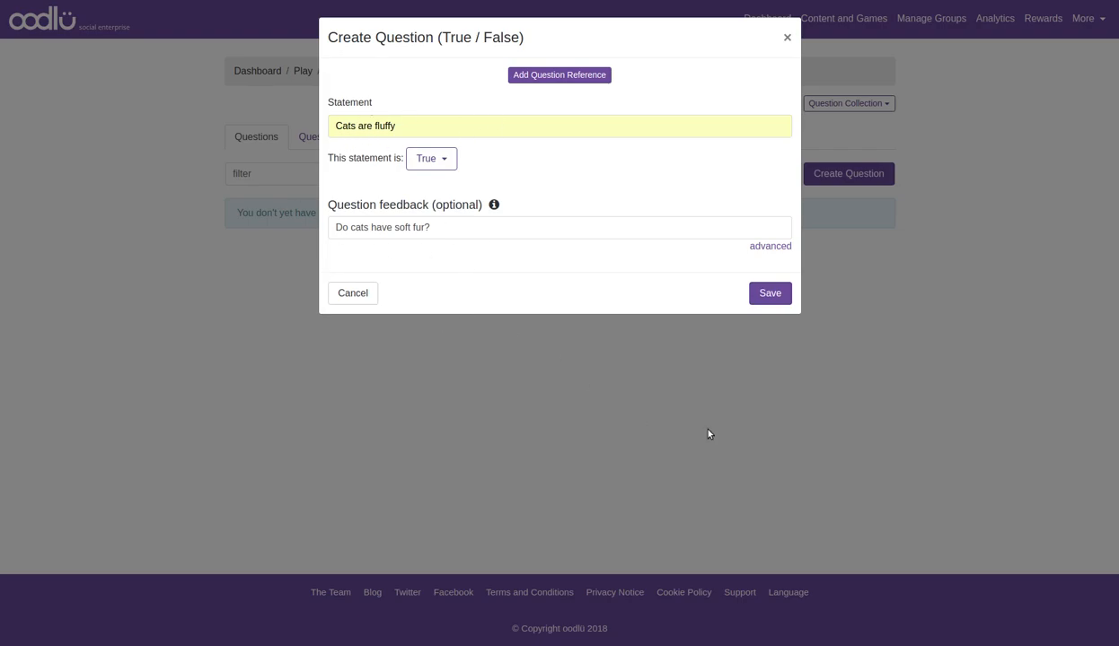
left_click(770, 293)
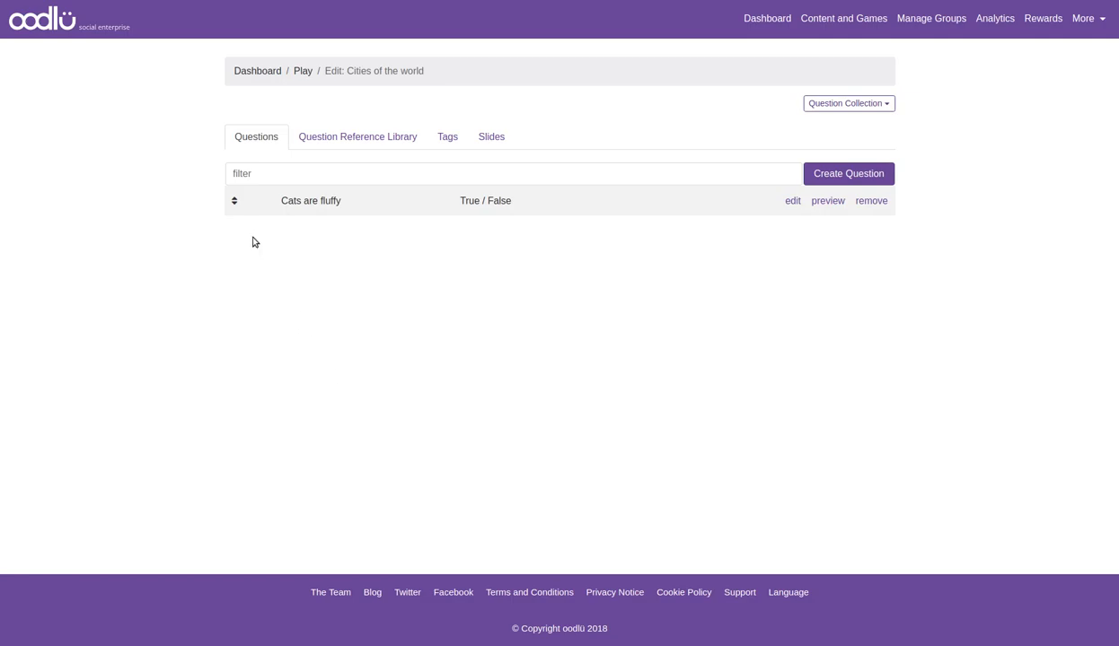
- Start a Textual Multiple Choice question "Where is Paris?" with the correct answer France
left_click(842, 172)
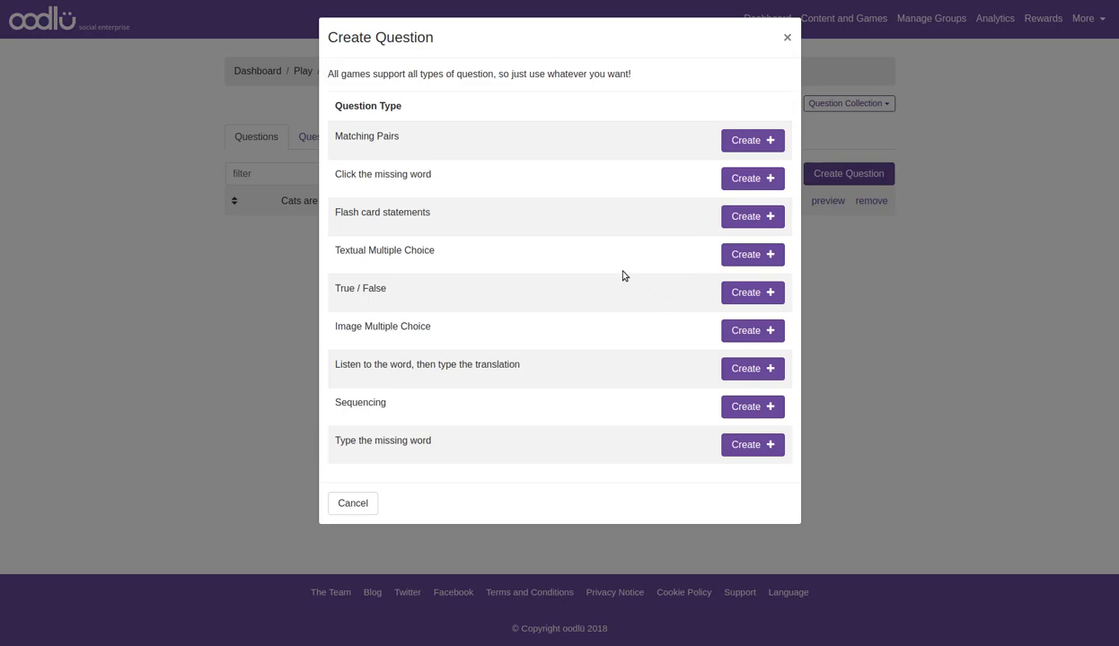
left_click(738, 255)
left_click(460, 128)
left_click(381, 167)
left_click(393, 179)
left_click(369, 208)
- Enter Spain, London and Italy as the three incorrect answers to the Paris question and save it
left_click(384, 234)
left_click(348, 259)
left_click(362, 276)
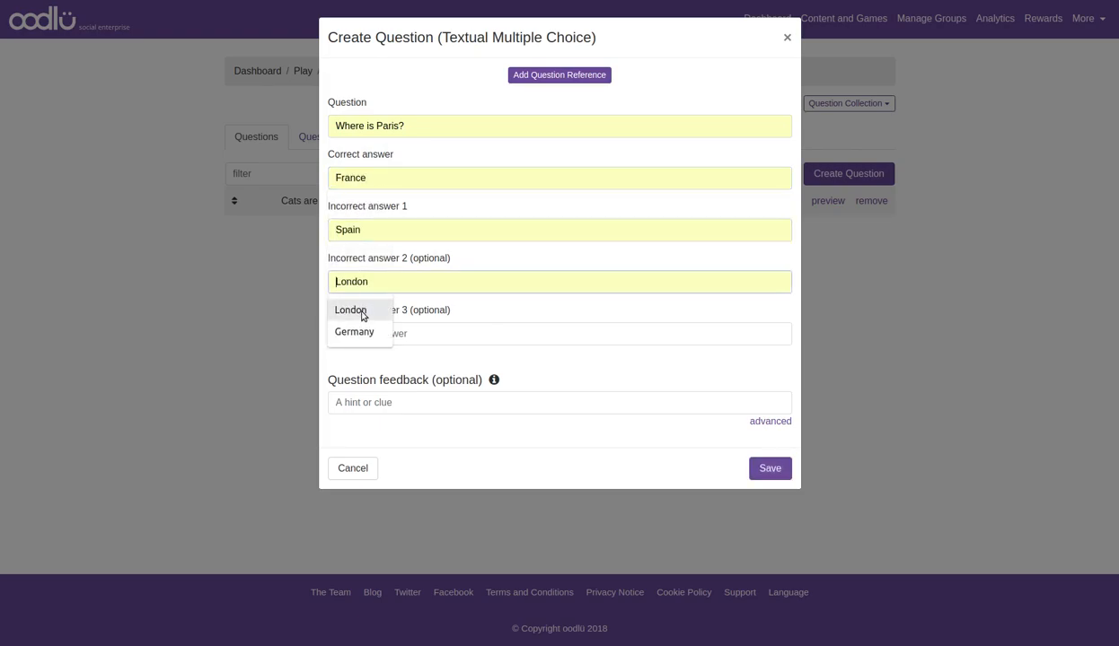
left_click(354, 312)
left_click(360, 333)
left_click(364, 365)
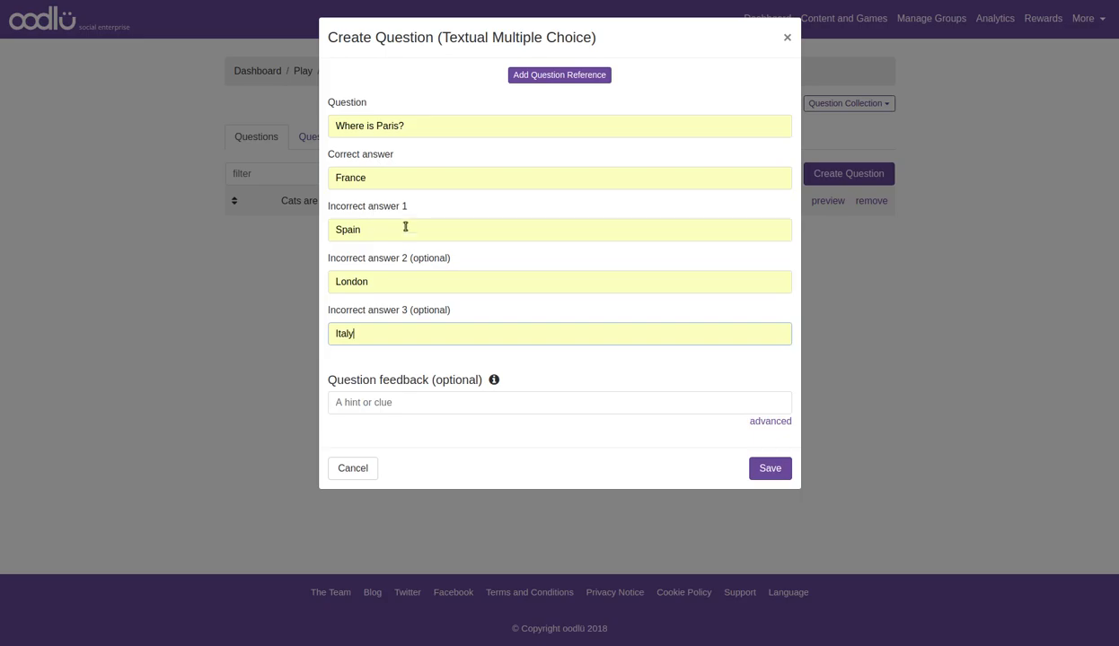
left_click(764, 463)
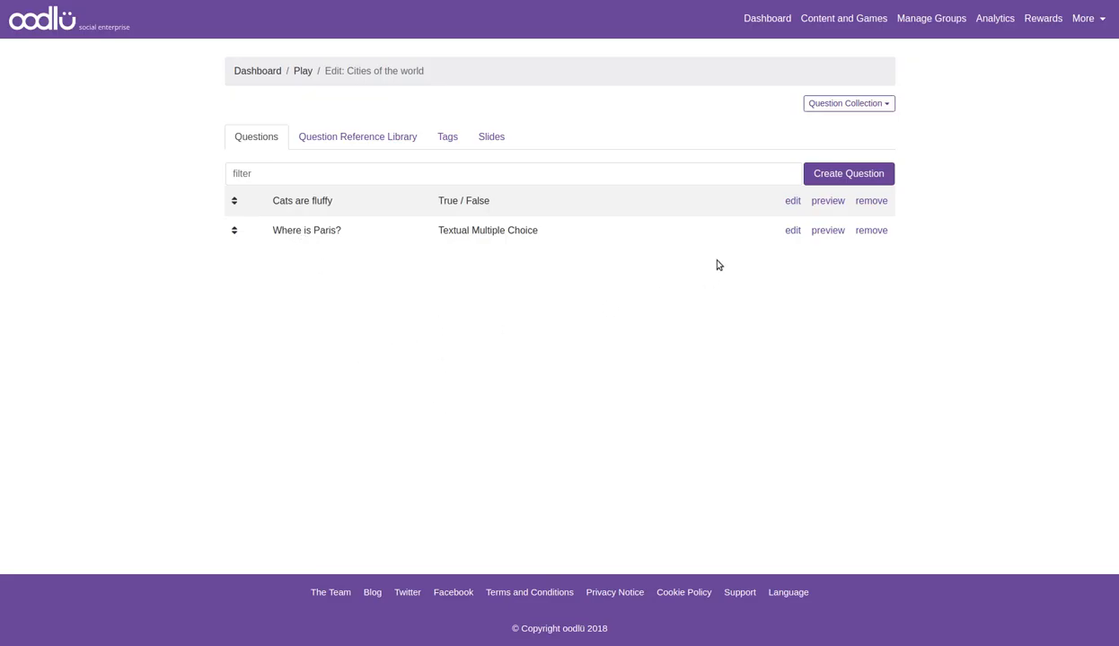
- Start another Textual Multiple Choice question, "Where is Berlin?", with the correct answer Germany
left_click(837, 176)
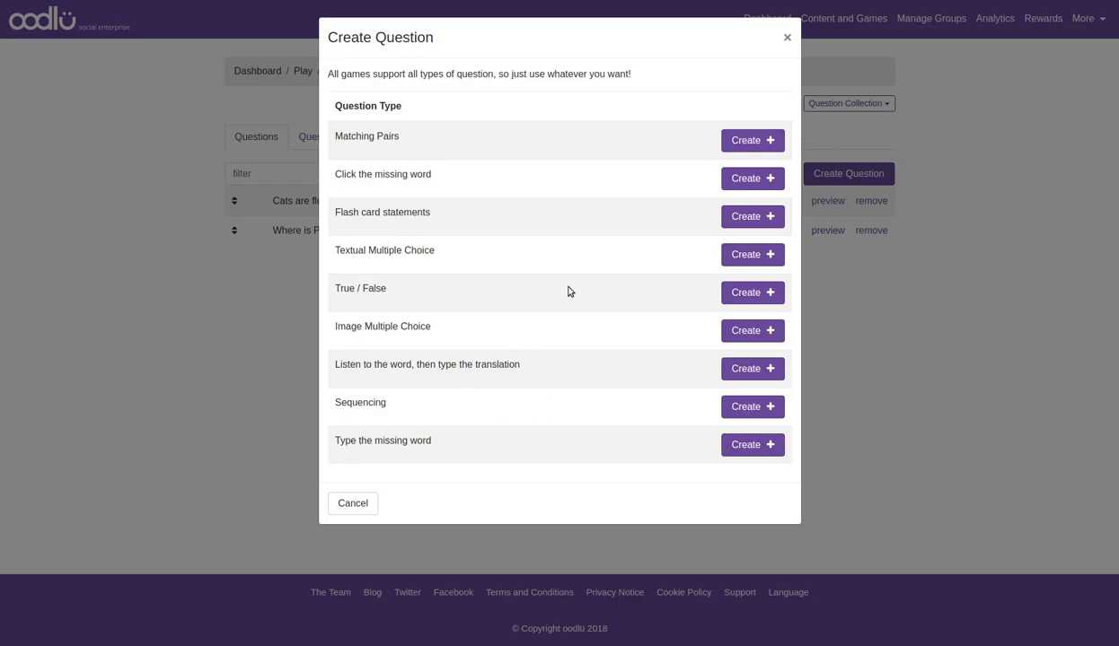
left_click(751, 257)
left_click(429, 127)
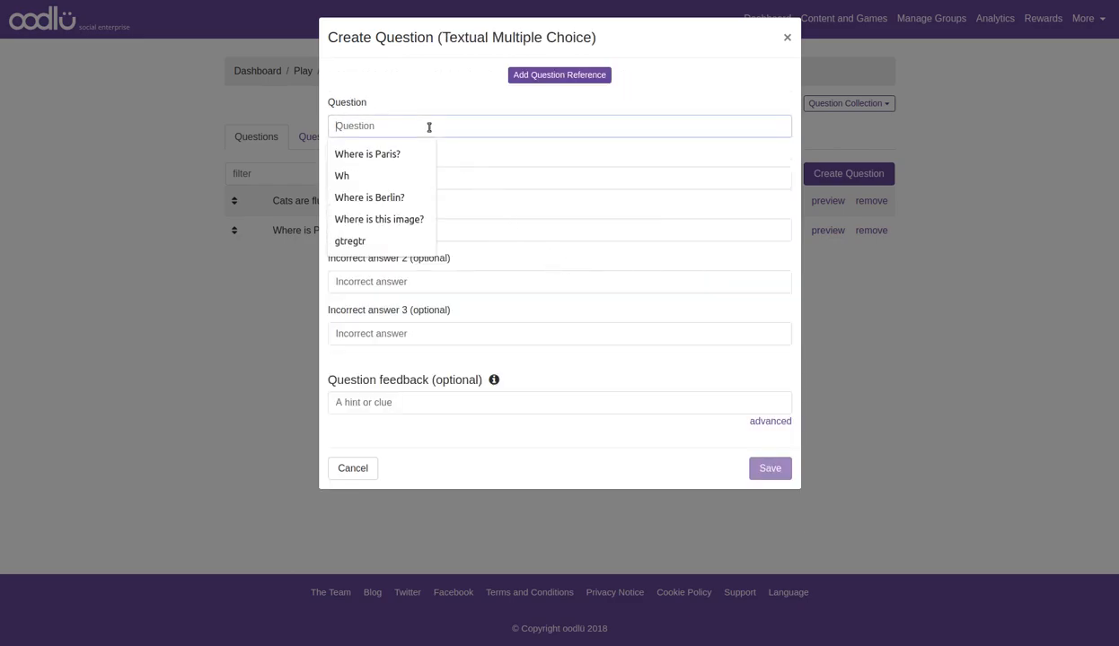
left_click(395, 200)
left_click(395, 178)
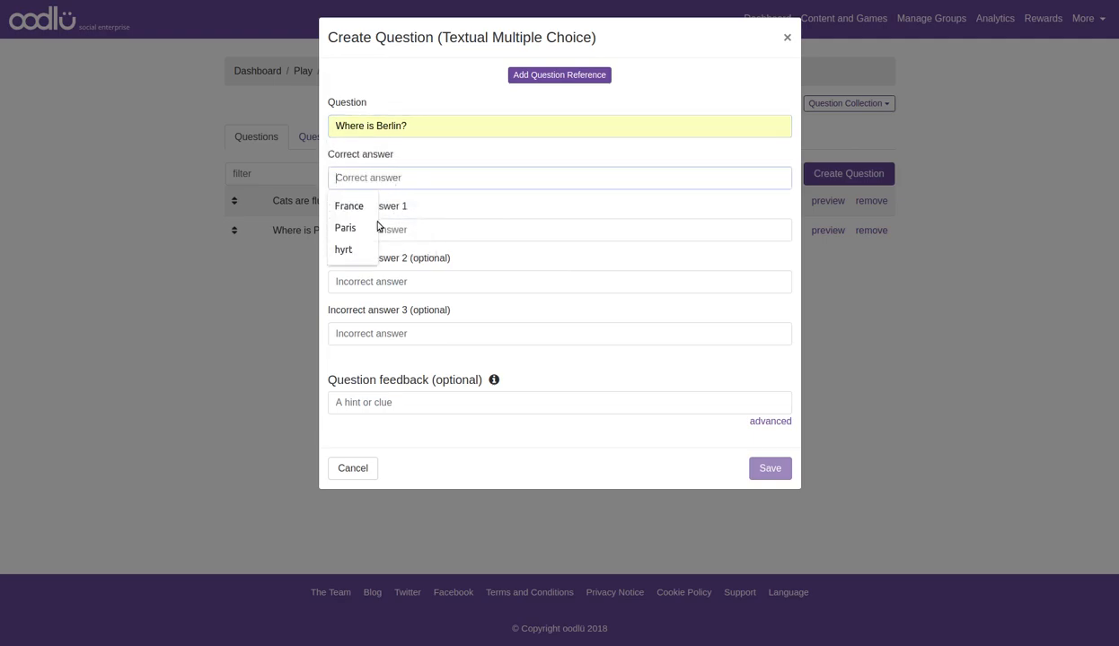
type("Ger")
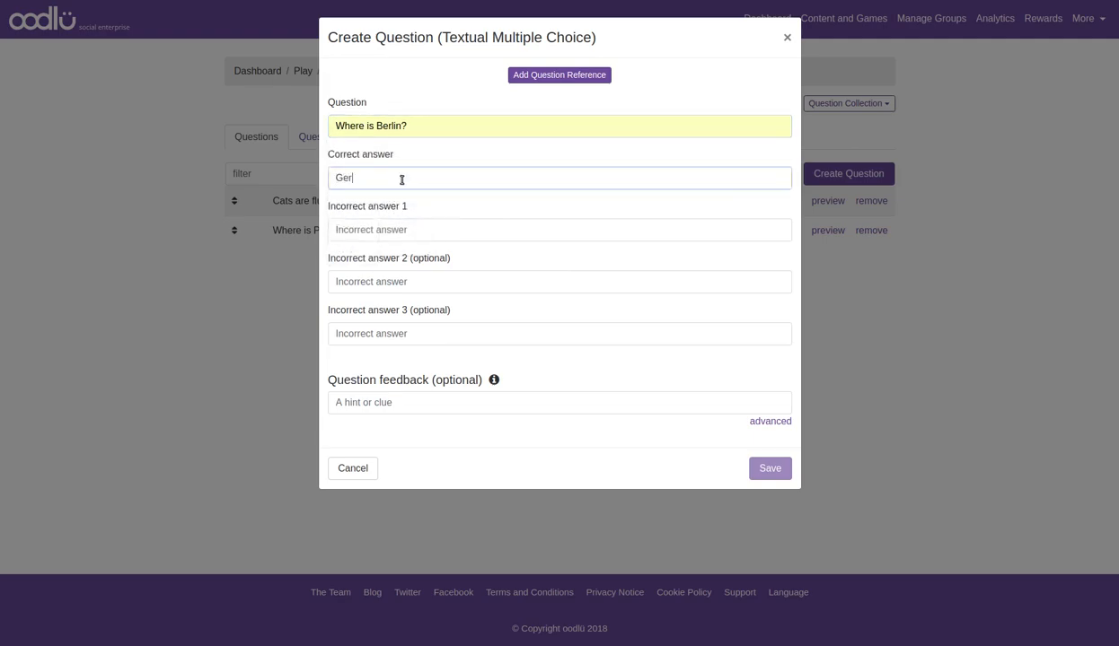
type("many")
- Enter Spain and London as the incorrect answers to the Berlin question and save it
left_click(377, 224)
left_click(358, 260)
left_click(365, 281)
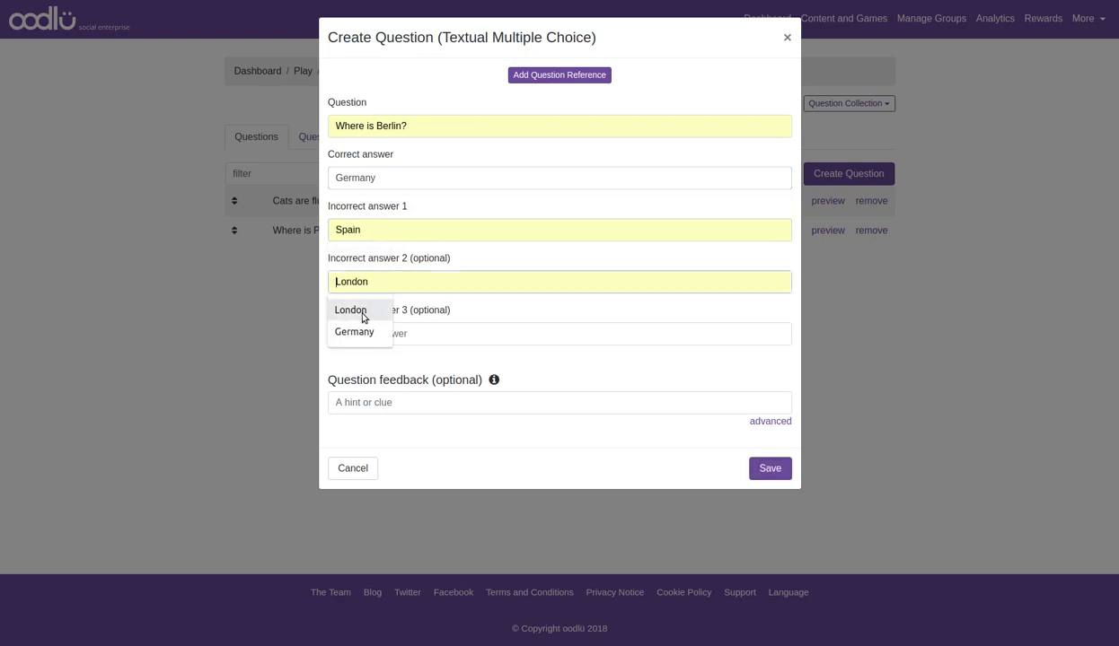
left_click(364, 313)
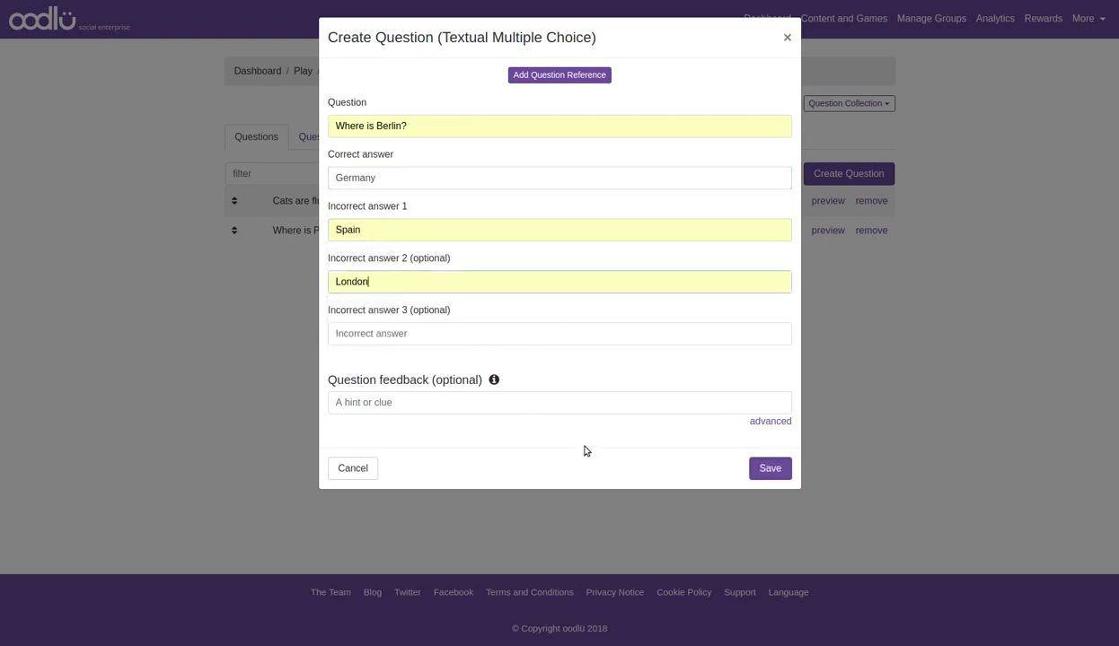
left_click(771, 469)
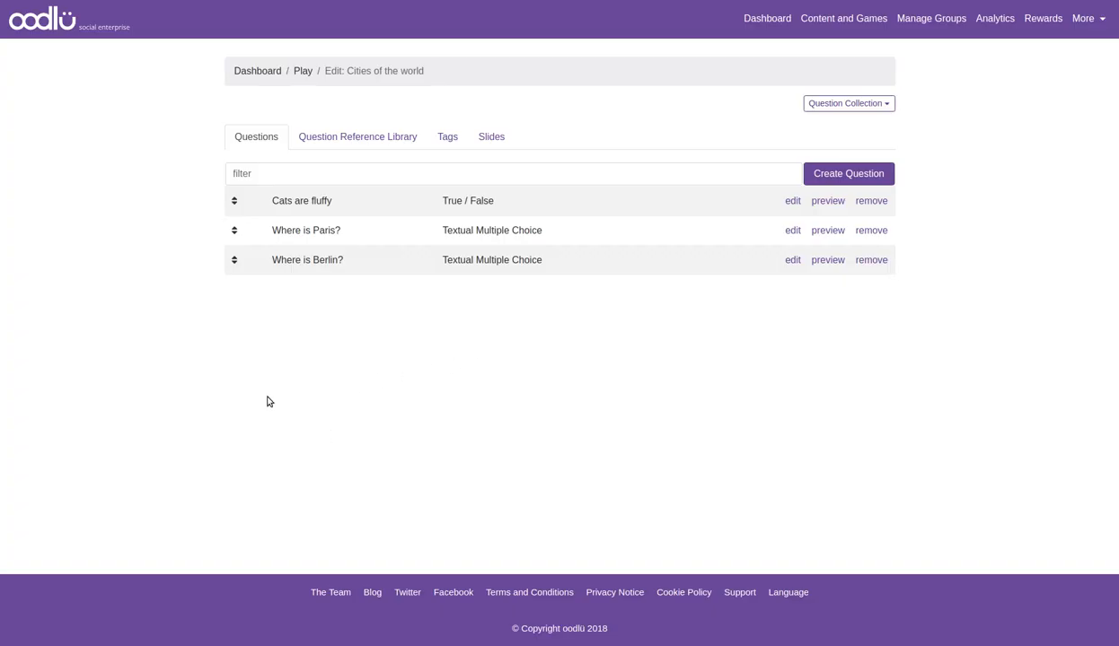
- Reorder the collection so "Where is Berlin?" comes first, and preview the "Where is Berlin?" and "Cats are fluffy" questions
left_click_drag(239, 210, 232, 260)
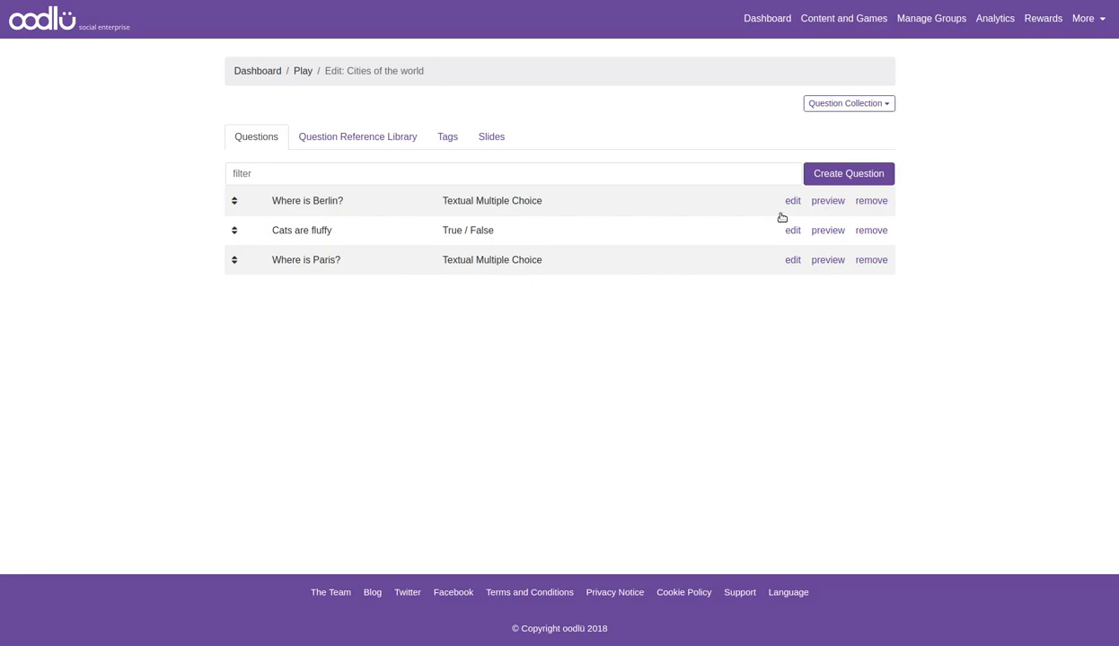
left_click(823, 203)
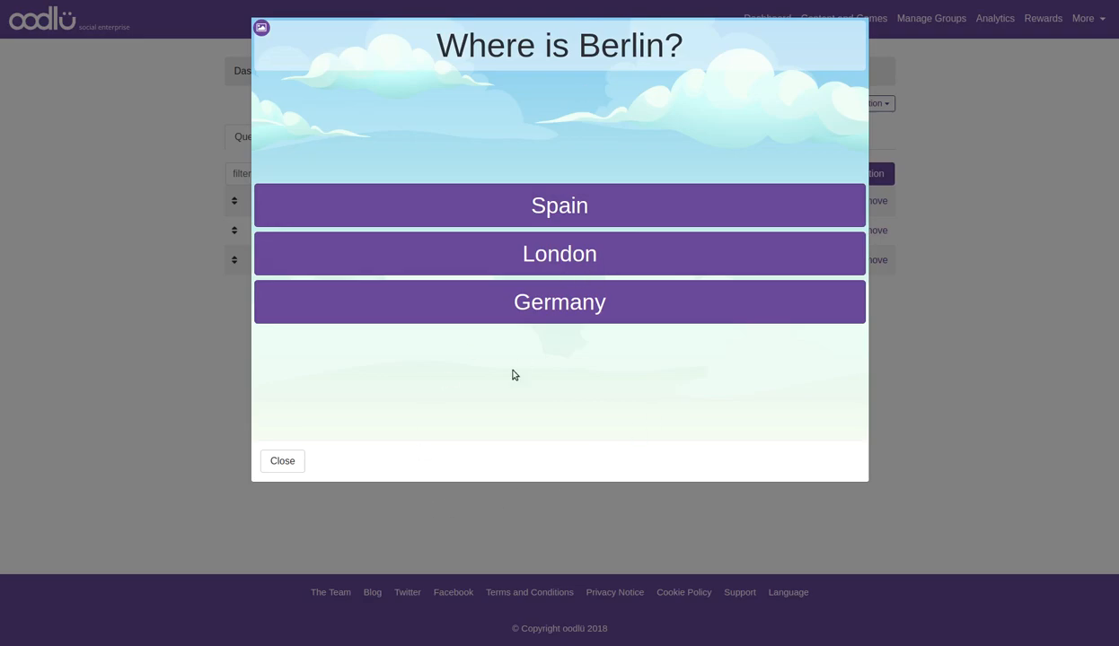
left_click(285, 461)
left_click(826, 231)
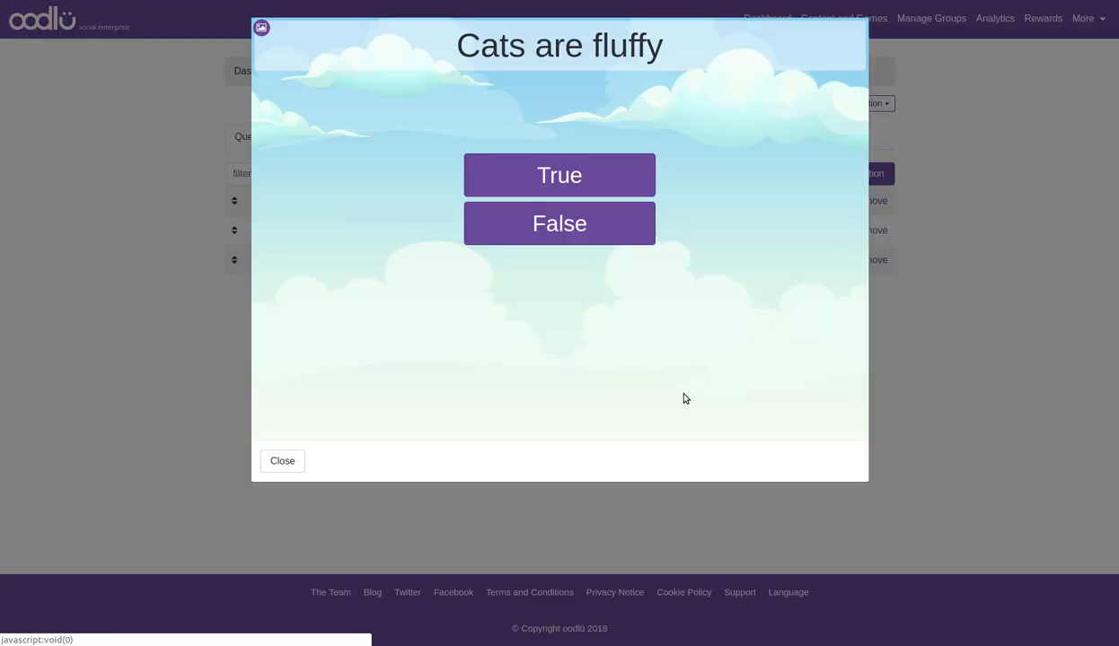
left_click(284, 459)
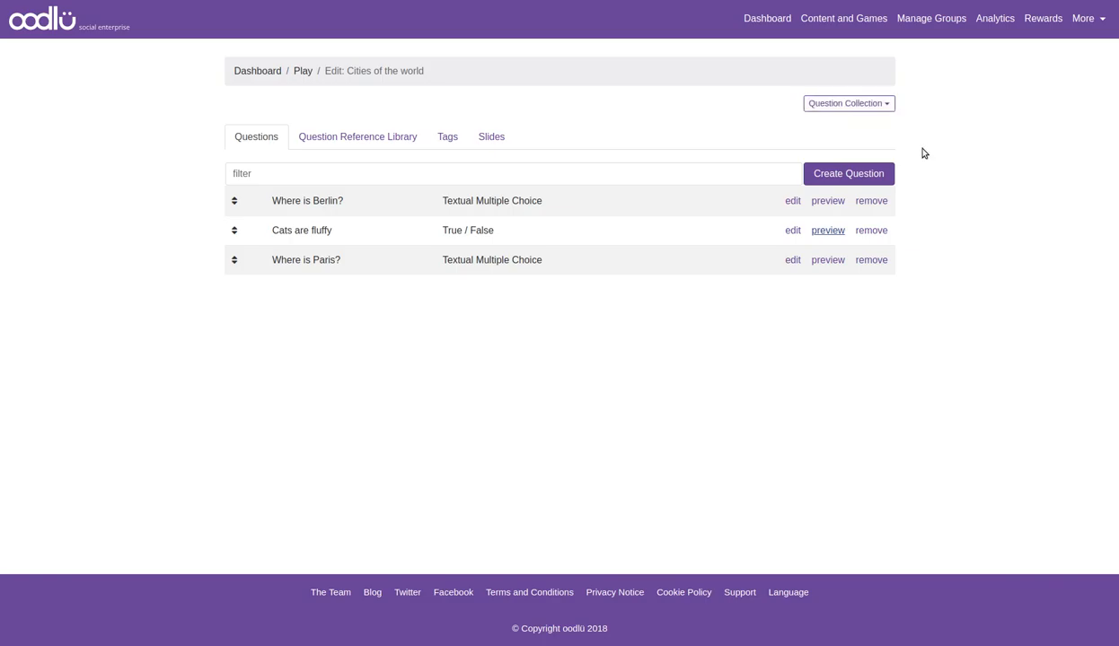
- Review the formative and summative options for setting the question collection to a group, and close them without assigning any group
left_click(890, 110)
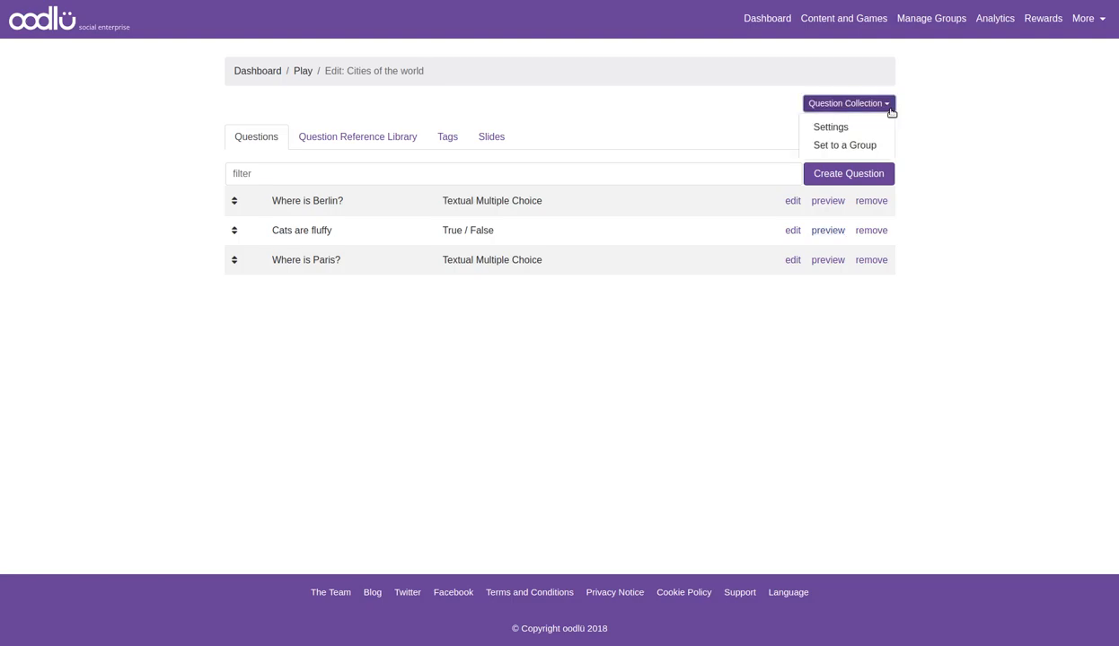
left_click(862, 146)
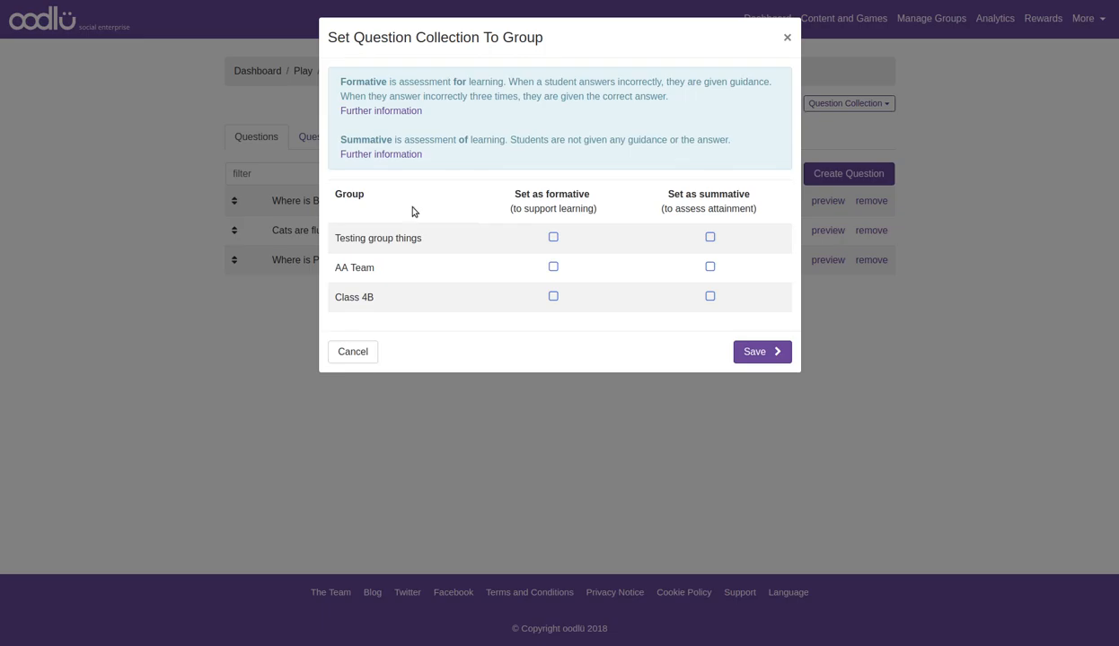
left_click(353, 355)
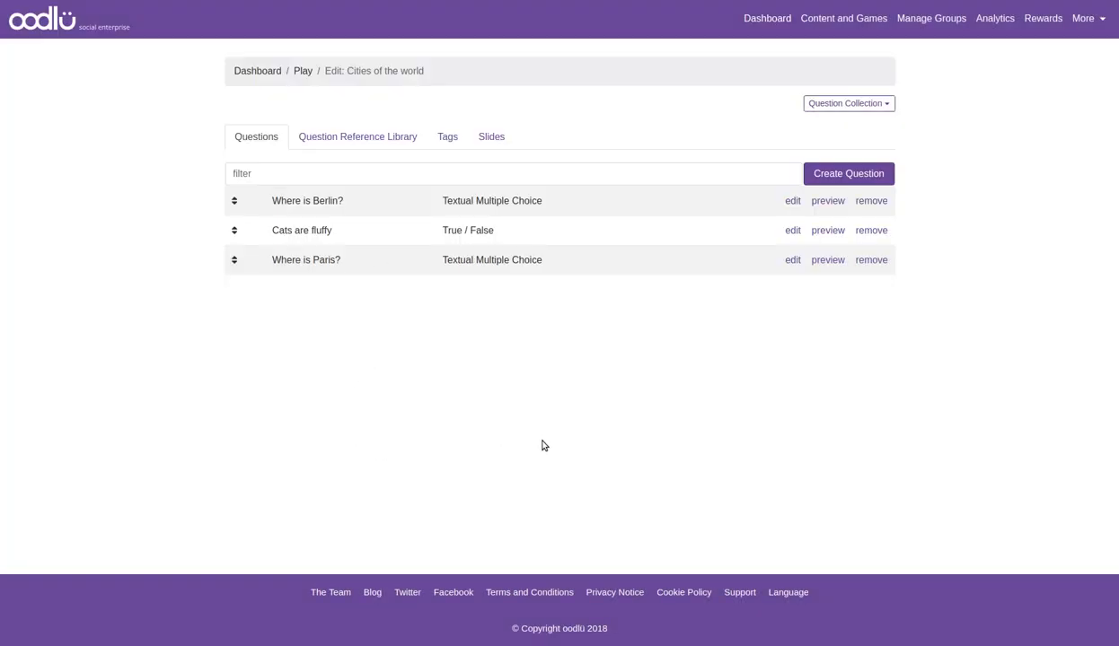
- Go to group management and look at the form for creating a student group, closing it without creating one
left_click(920, 19)
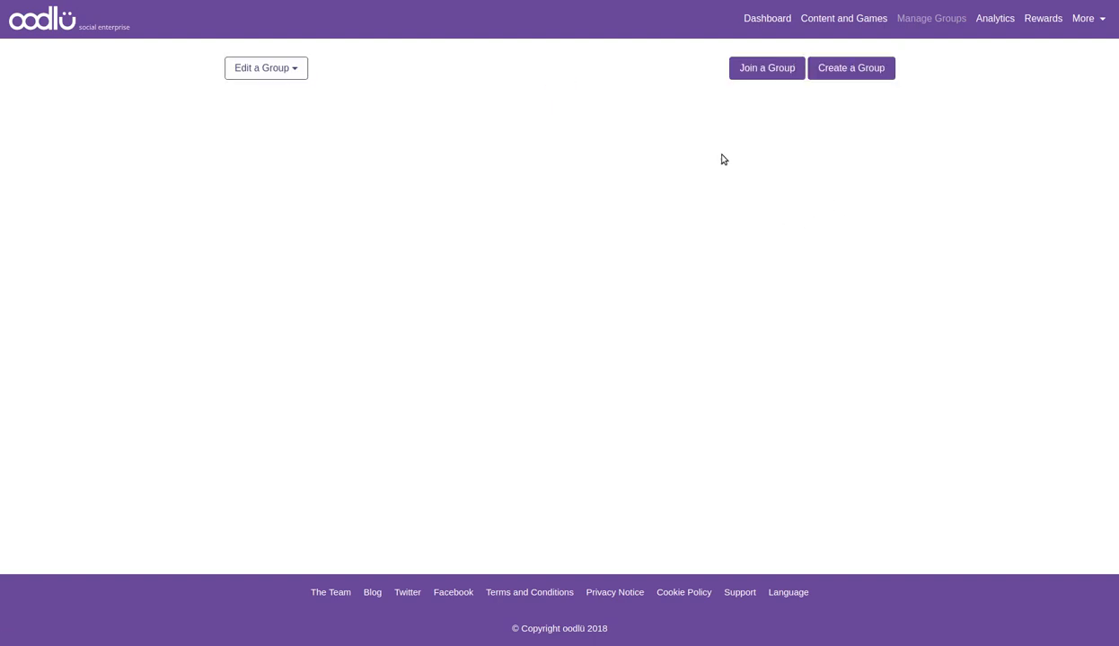
left_click(835, 72)
left_click(523, 125)
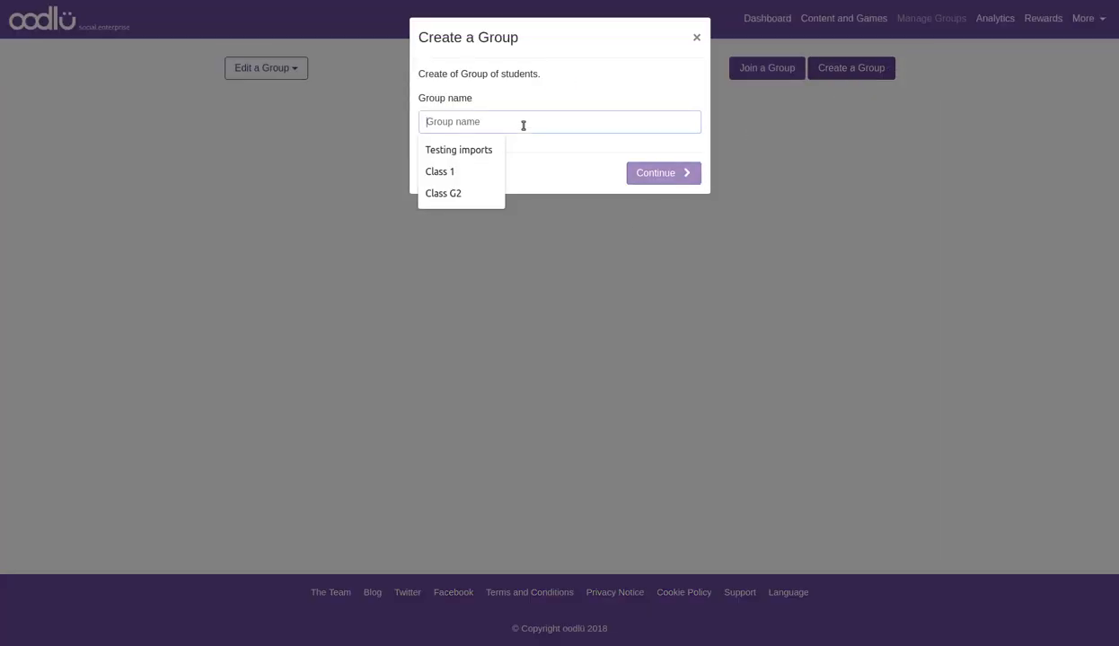
left_click(729, 188)
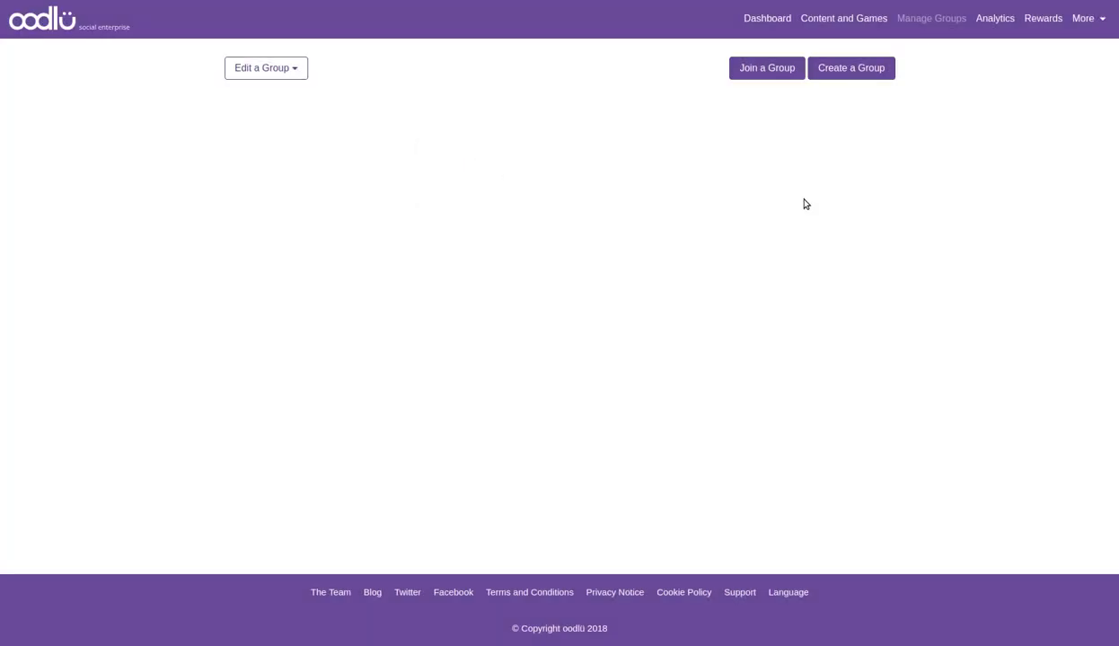